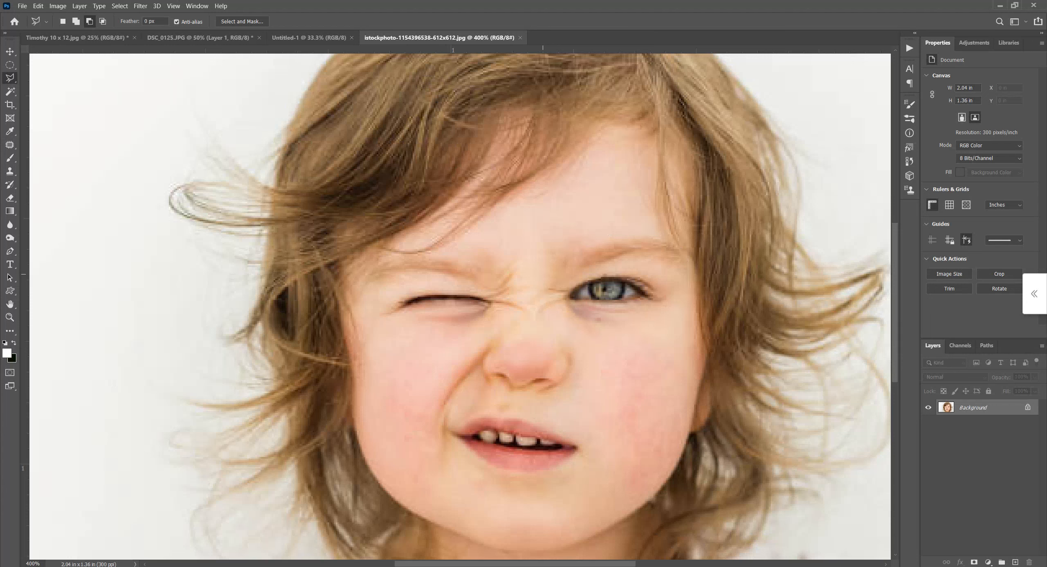
- Feather the selection around the child's open eye by 3 pixels and copy it to a new layer
right_click(605, 245)
click(628, 274)
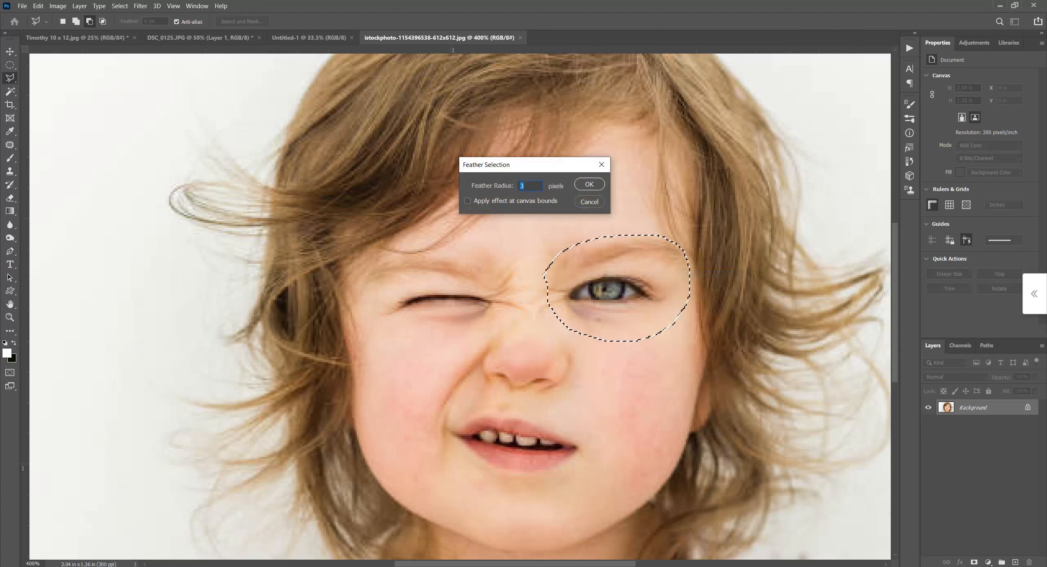
key(Return)
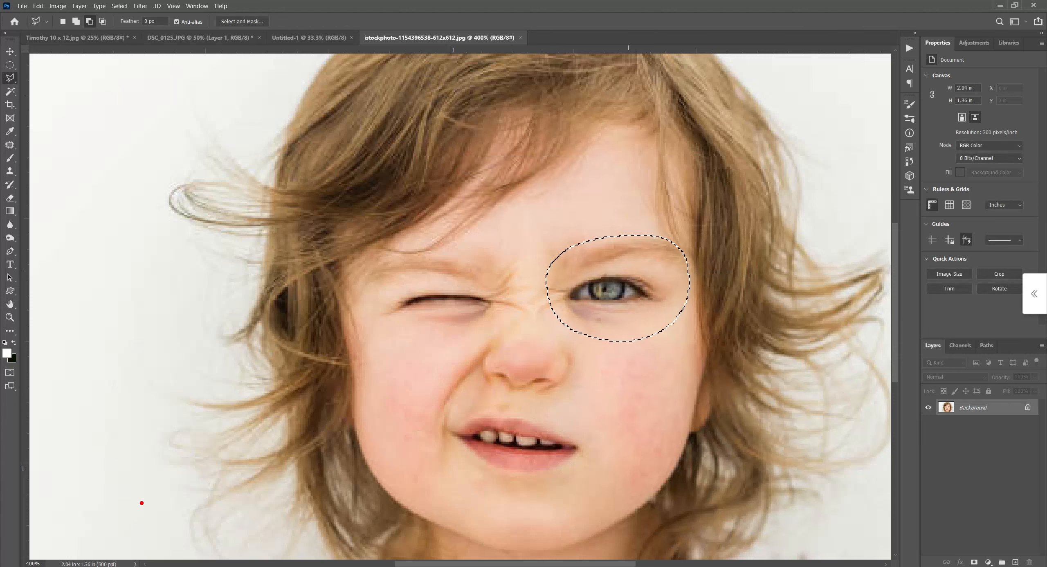
key(ctrl+j)
- Flip the copied eye horizontally and position it over the child's closed eye
key(v)
drag(628, 270, 544, 271)
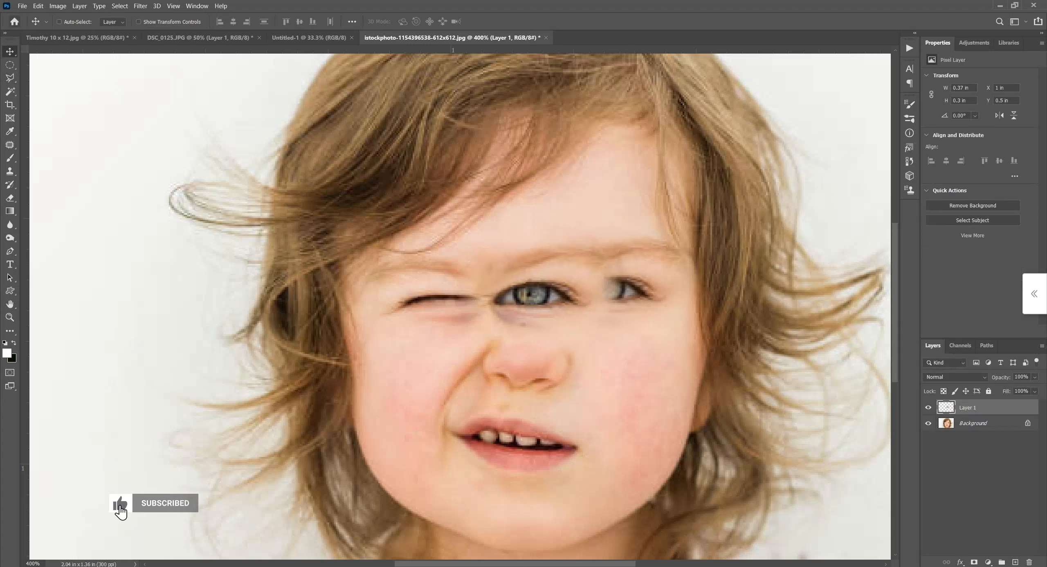
click(38, 6)
mouse_move(53, 227)
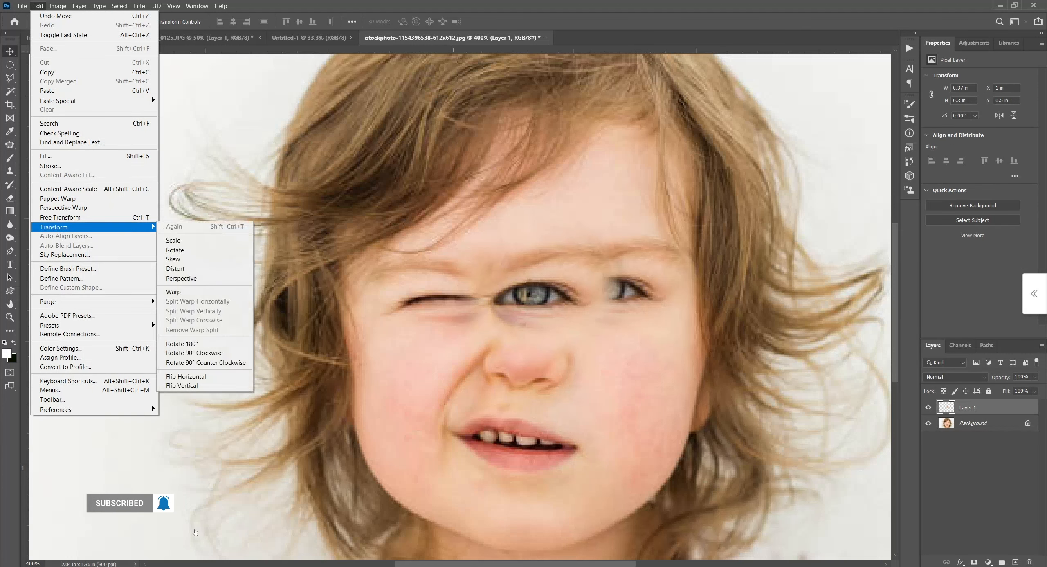
click(184, 376)
drag(600, 297, 488, 302)
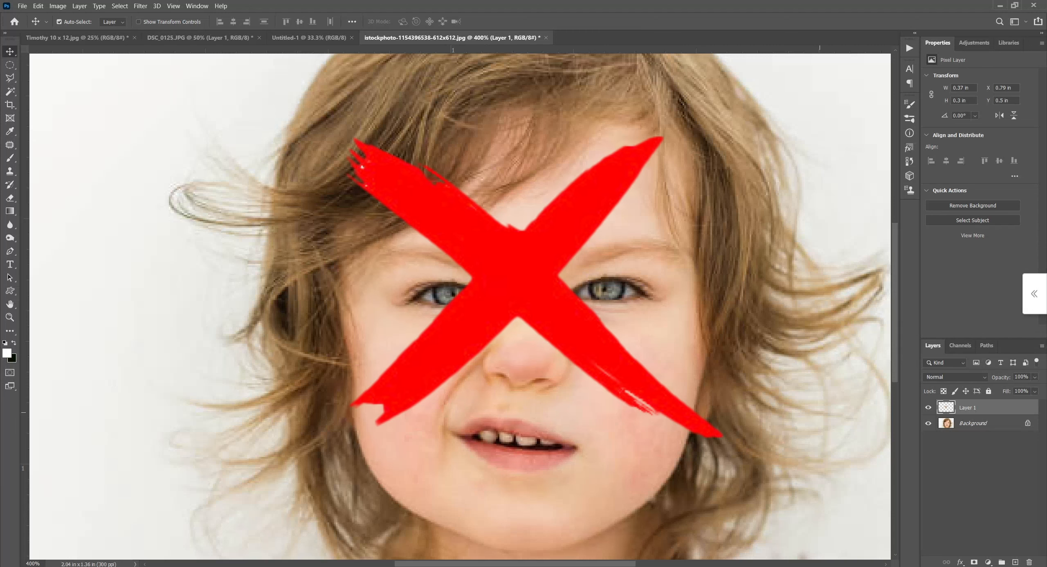
- Activate the Clone Stamp tool on the original child photo and show the Clone Source settings
key(ctrl+minus)
key(ctrl+minus)
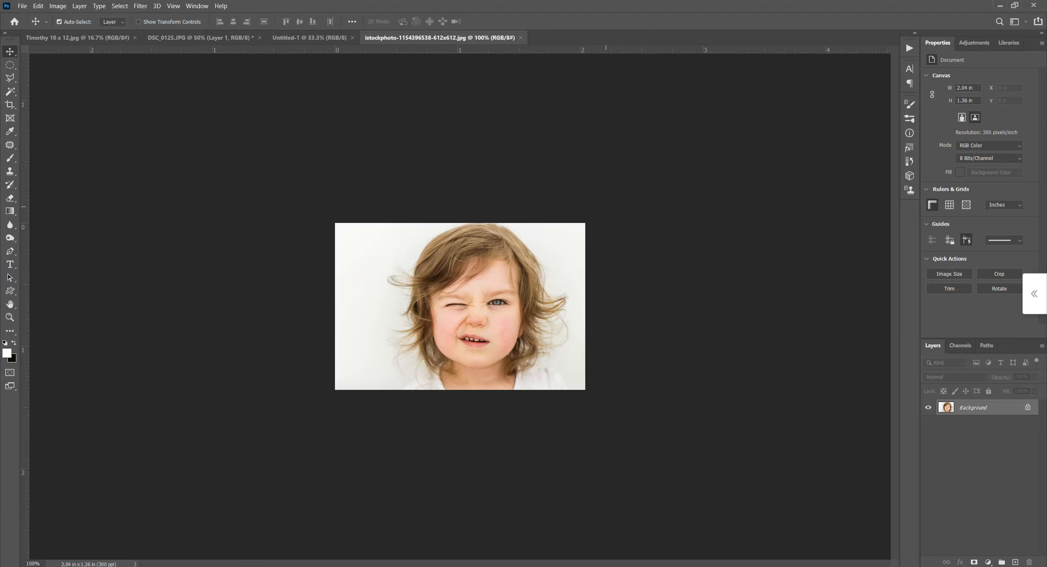
key(ctrl+plus)
key(ctrl+plus)
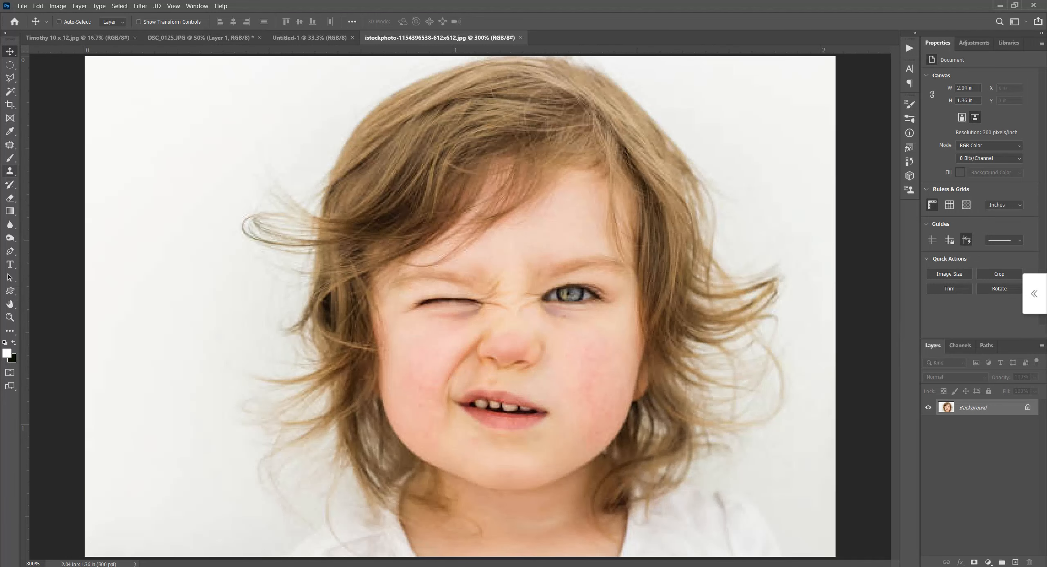
click(10, 171)
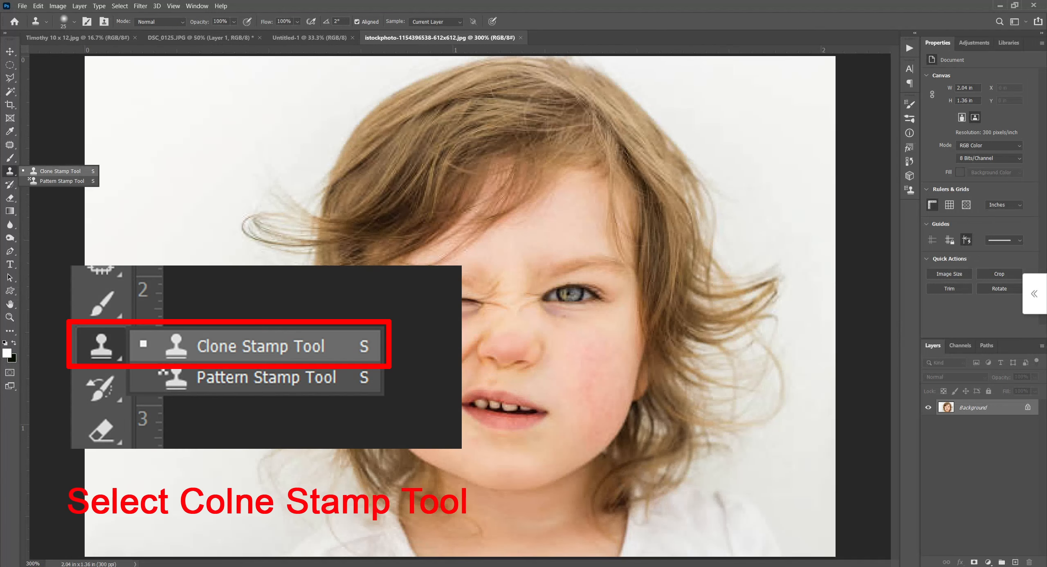
click(60, 172)
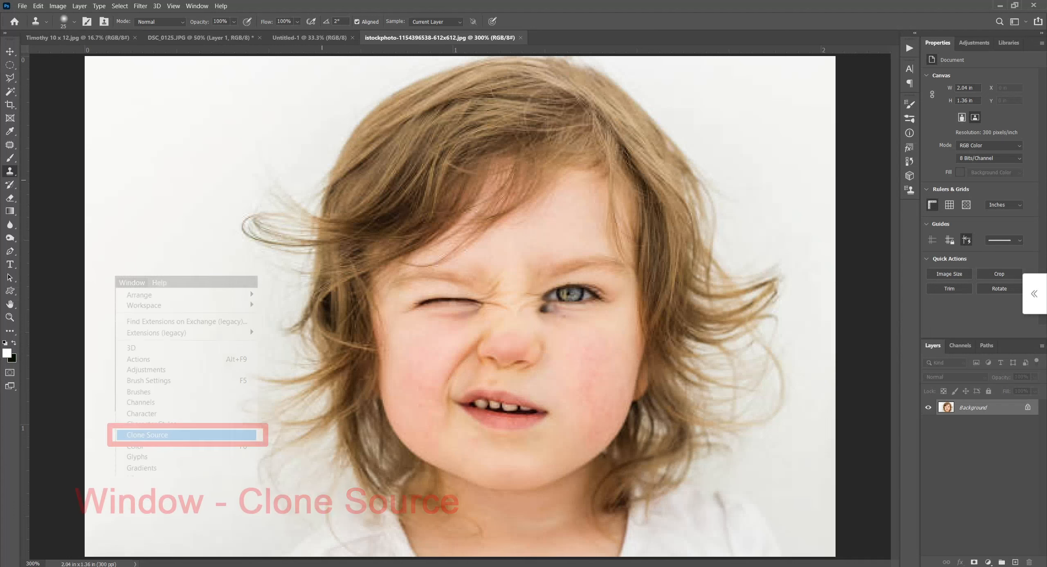
key(alt+w)
key(Down)
key(Down)
key(Down)
key(Down)
key(Down)
key(Down)
key(Down)
key(Down)
key(Down)
key(Down)
key(Down)
key(Down)
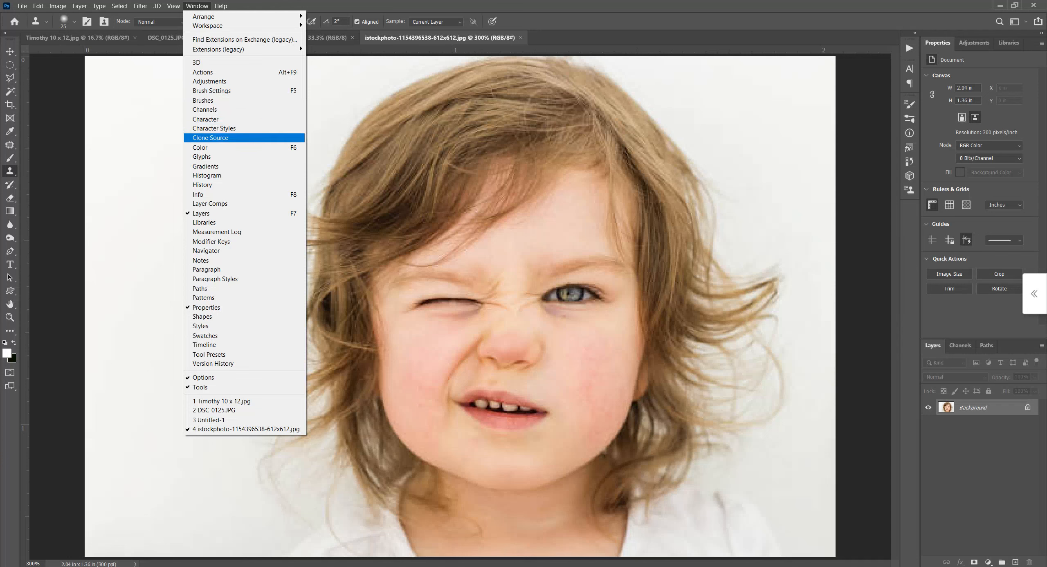
key(Return)
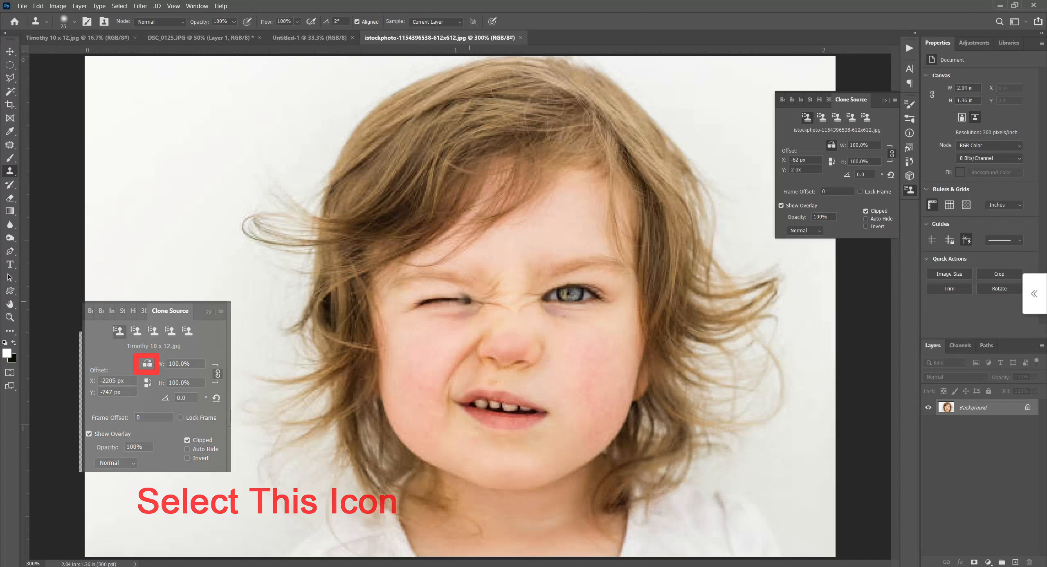
- Clone the child's open eye, mirrored horizontally, over the closed eye and its surrounding skin
mouse_move(475, 303)
mouse_down()
mouse_move(420, 281)
mouse_move(403, 295)
mouse_move(444, 298)
mouse_up()
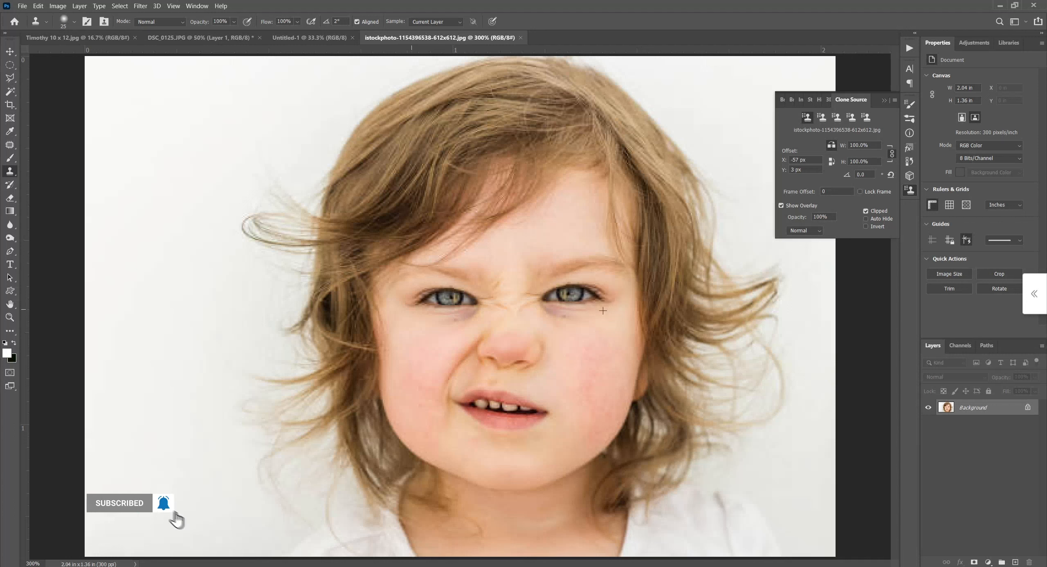
drag(445, 319, 445, 319)
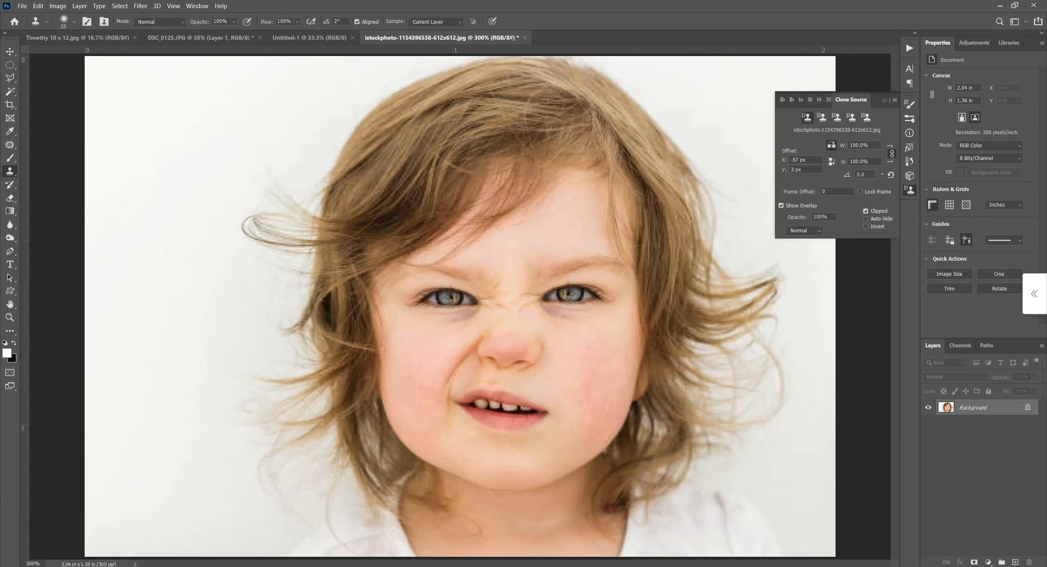
key(ctrl+minus)
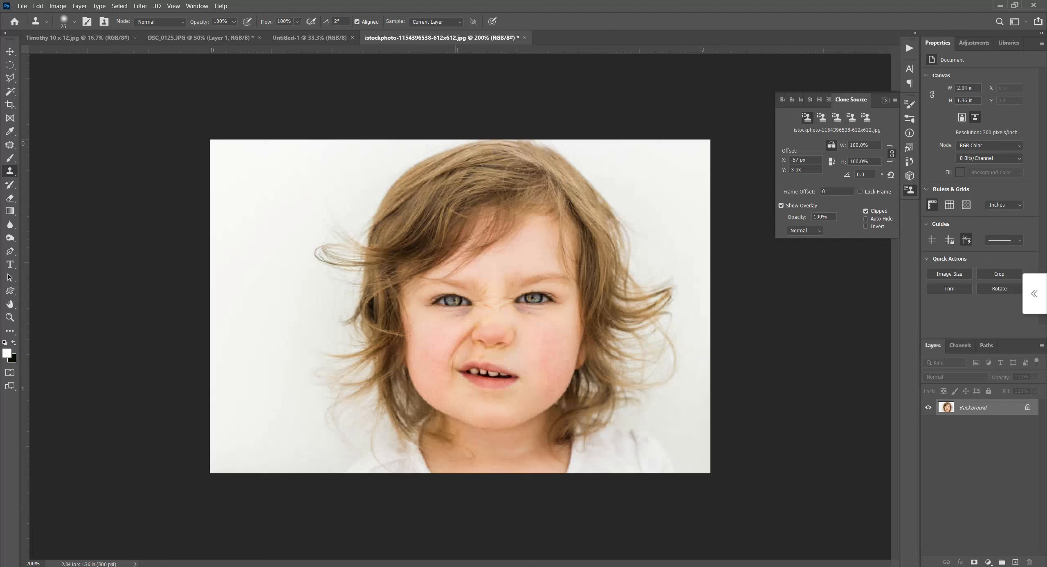
click(885, 100)
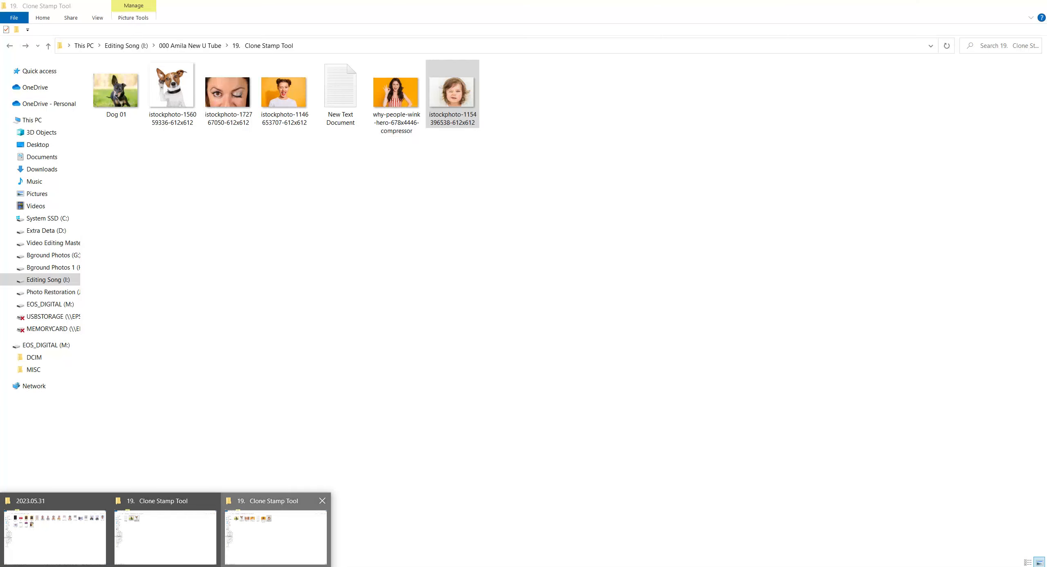
click(274, 530)
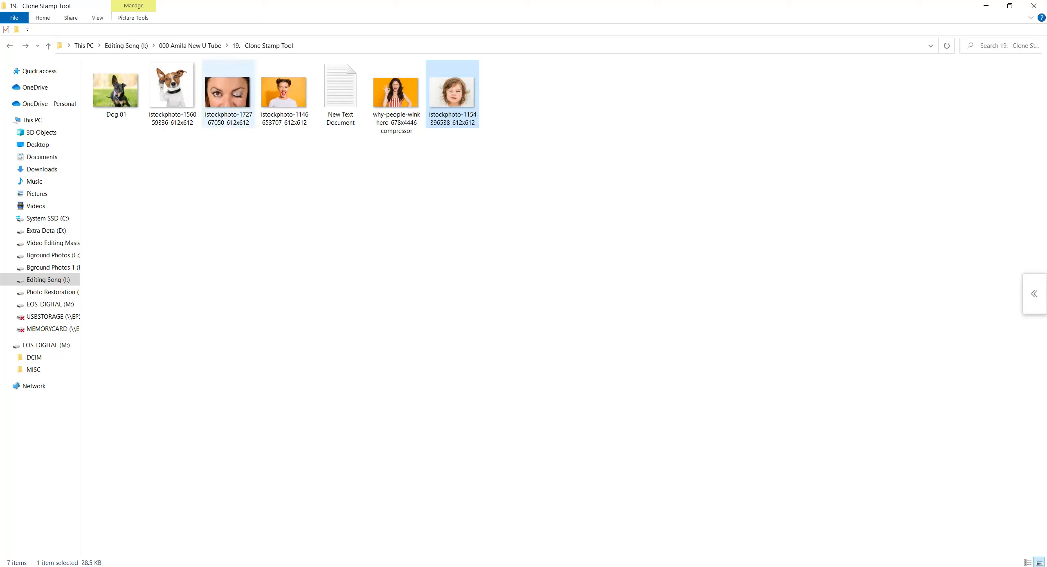
click(180, 86)
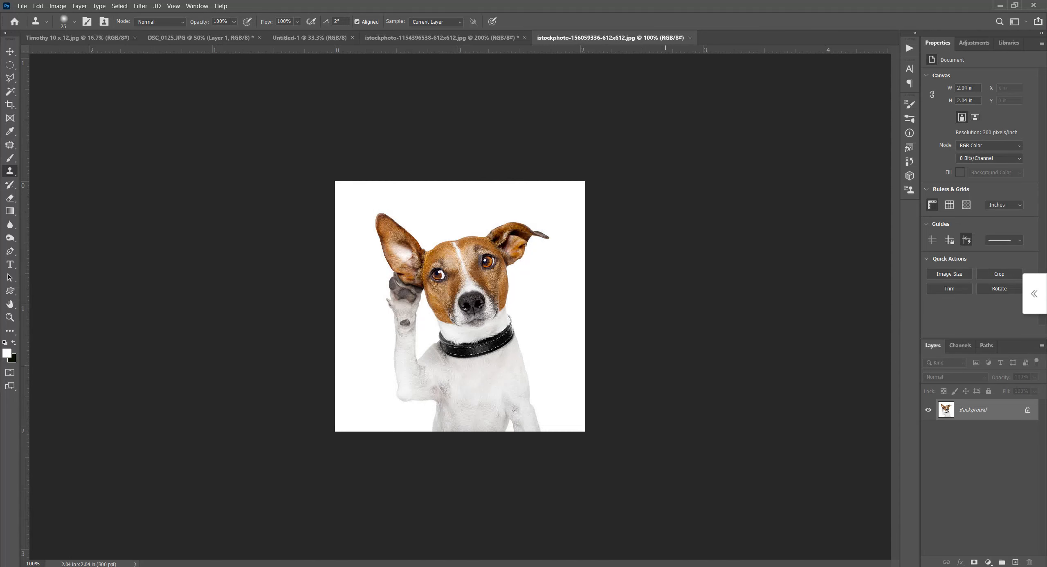
key(ctrl+plus)
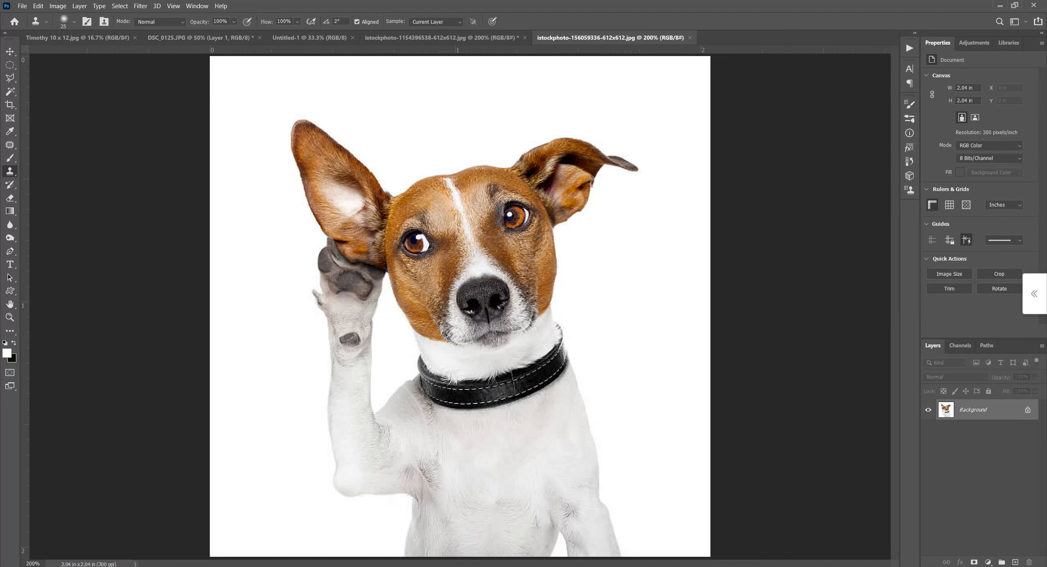
- Clone the dog's raised ear, mirrored horizontally, over the folded ear with the Clone Stamp tool and Clone Source settings
right_click(9, 171)
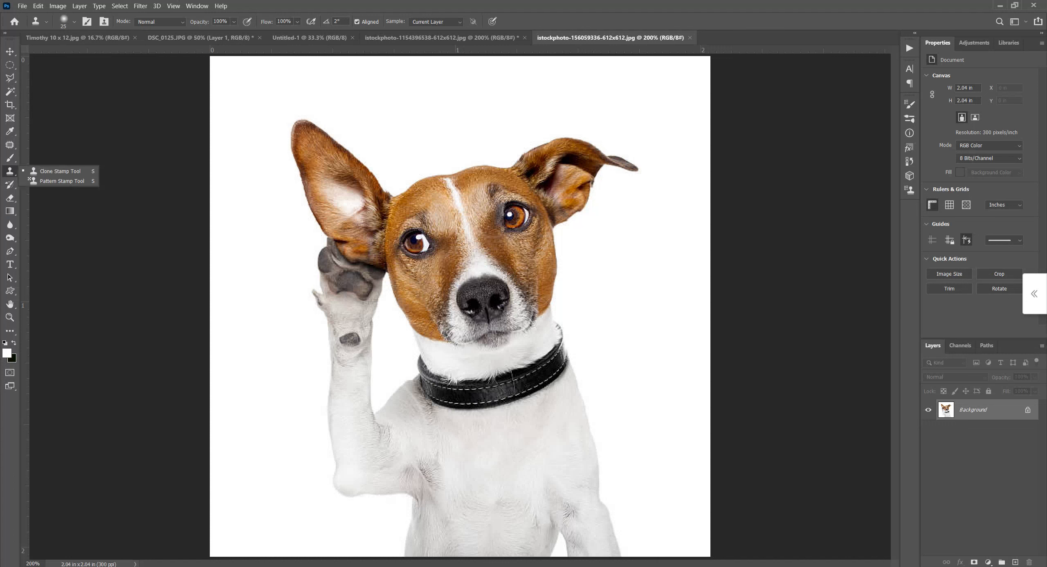
click(41, 169)
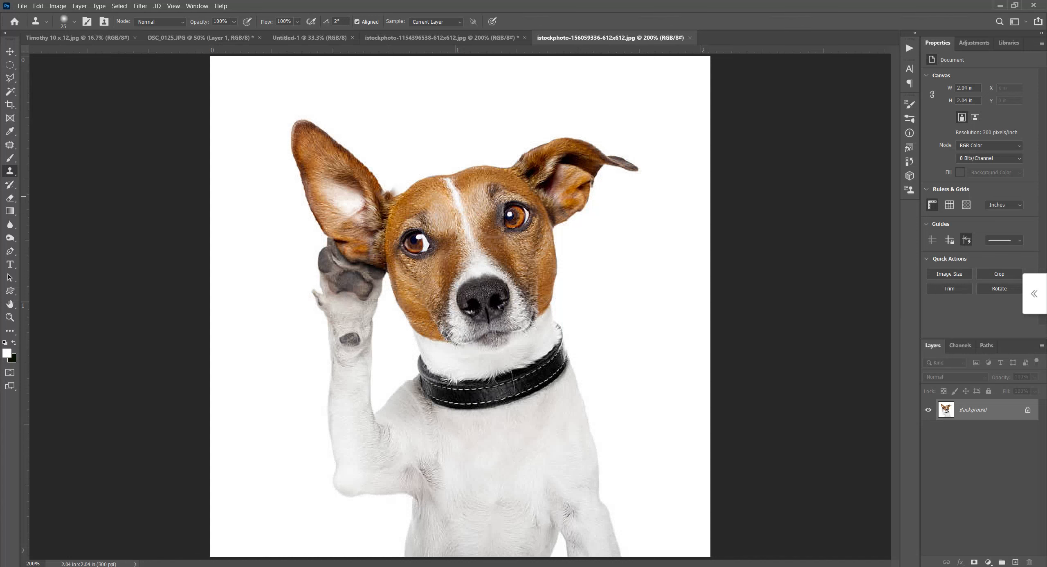
click(197, 5)
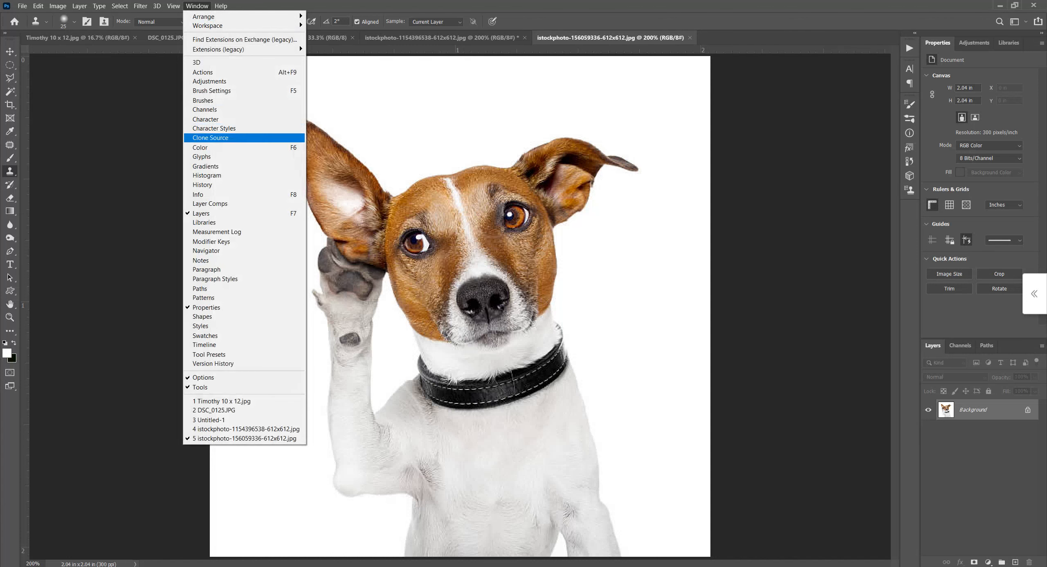
click(204, 129)
mouse_move(514, 164)
mouse_down()
mouse_move(561, 115)
mouse_move(557, 132)
mouse_move(597, 102)
mouse_move(562, 149)
mouse_move(606, 118)
mouse_move(567, 174)
mouse_move(542, 175)
mouse_move(584, 176)
mouse_move(599, 162)
mouse_move(636, 170)
mouse_move(600, 175)
mouse_move(564, 216)
mouse_move(525, 174)
mouse_up()
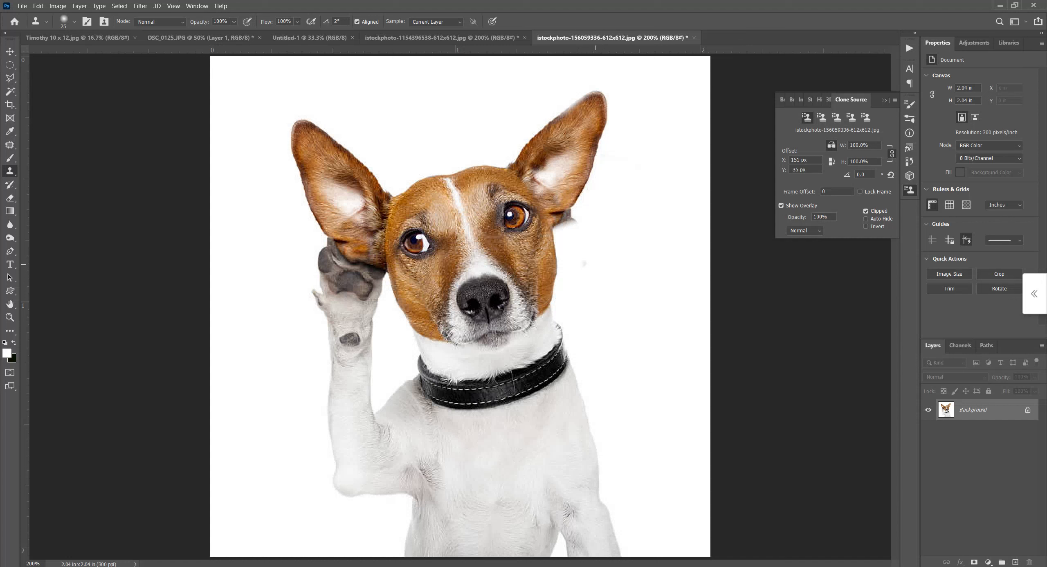
- Clone white background over the folded ear's remnants and clean the edge below the new ear with a smaller brush
alt+click(610, 243)
drag(575, 217, 571, 220)
click(675, 282)
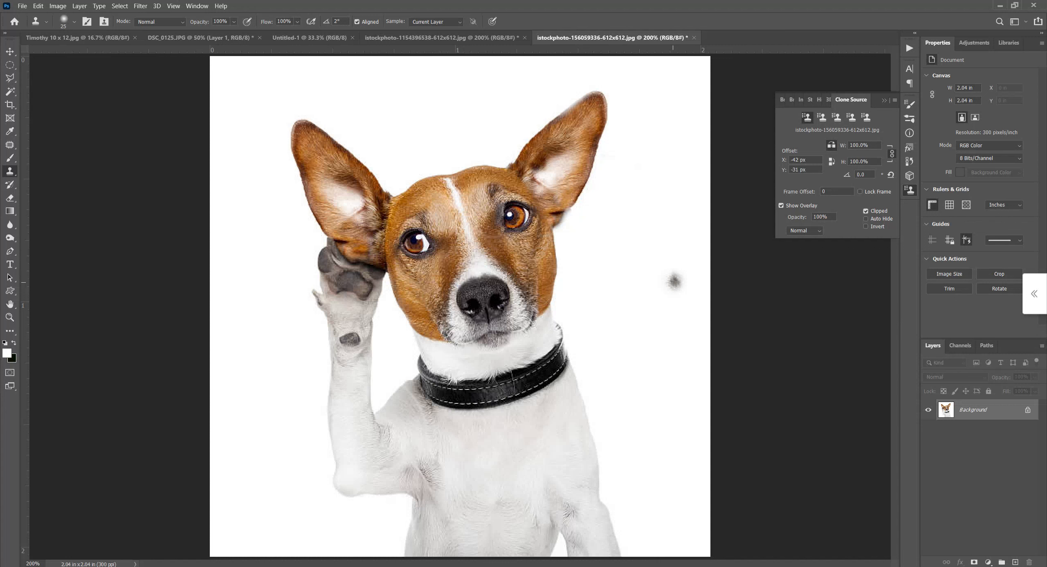
key(bracketleft)
key(ctrl+z)
alt+click(583, 209)
click(573, 210)
drag(569, 211, 561, 225)
alt+click(565, 234)
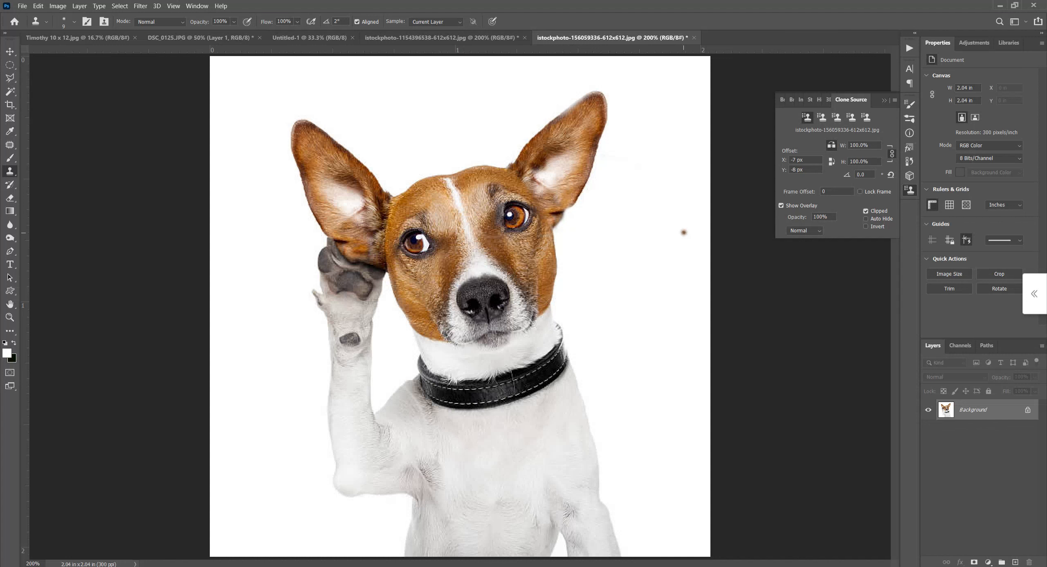
key(ctrl+1)
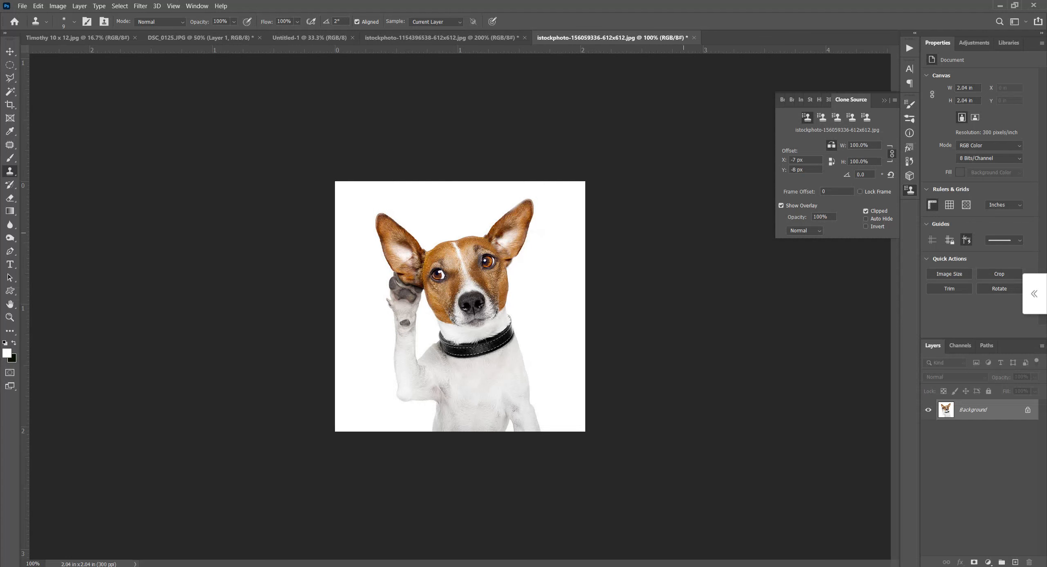
key(ctrl+plus)
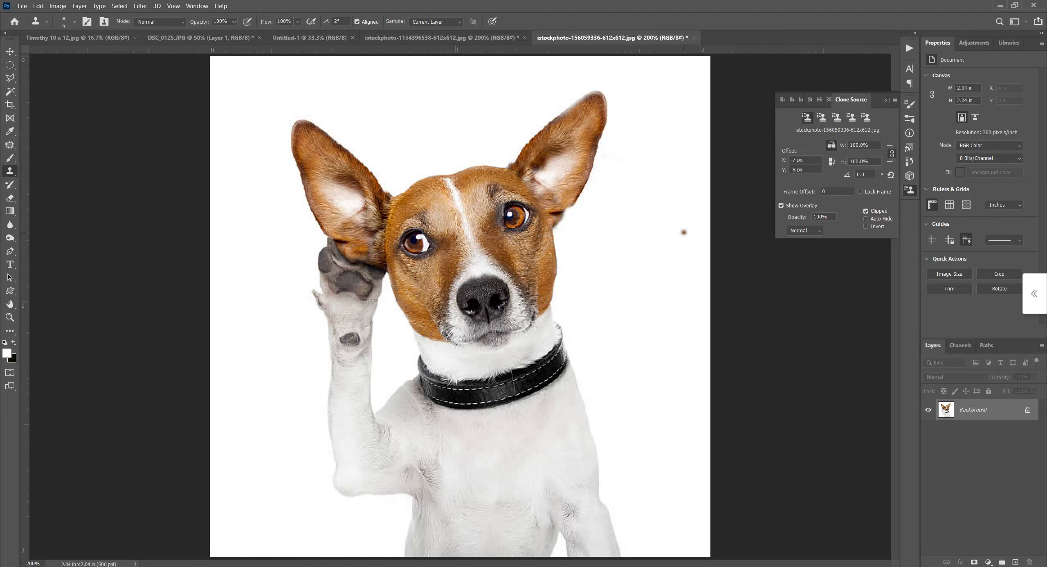
- Switch to File Explorer and open the Dog 01 image from the Clone Stamp Tool folder in Photoshop
click(164, 566)
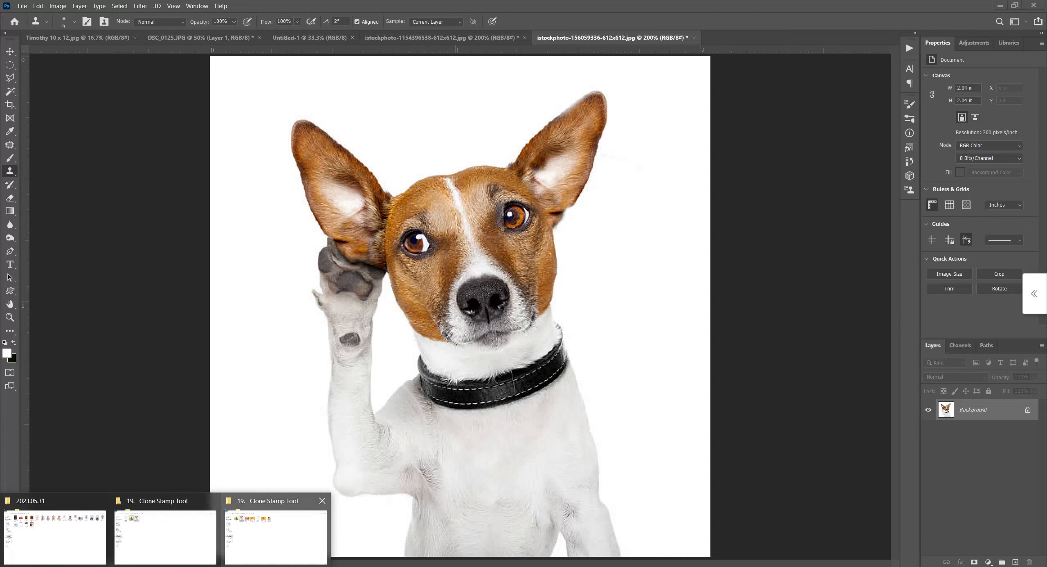
click(277, 536)
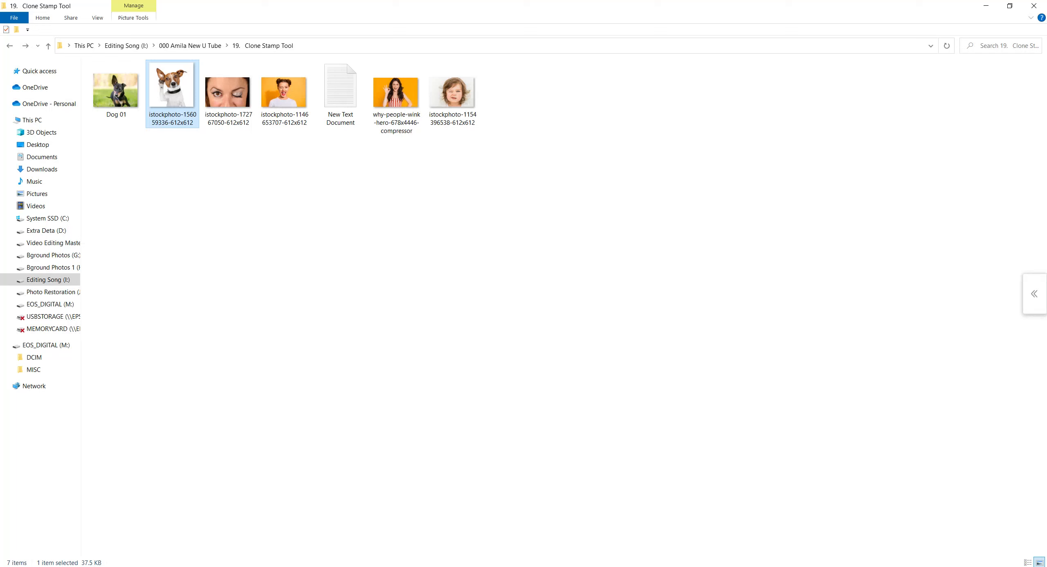
double_click(116, 94)
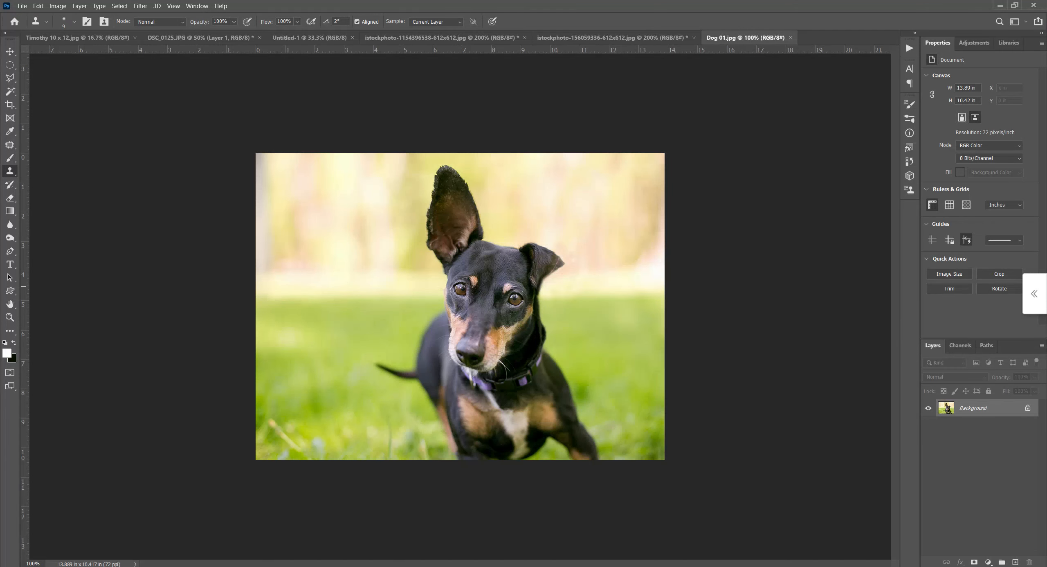
key(ctrl+plus)
drag(669, 203, 648, 289)
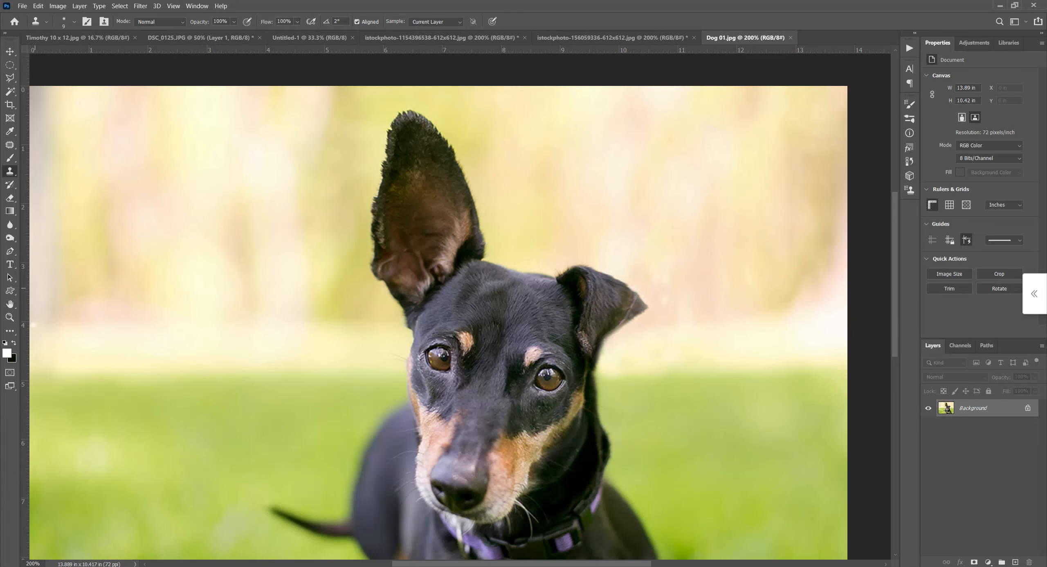
- Clone the black dog's upright ear, mirrored horizontally, over the folded ear using a 30-pixel Clone Stamp brush
right_click(10, 171)
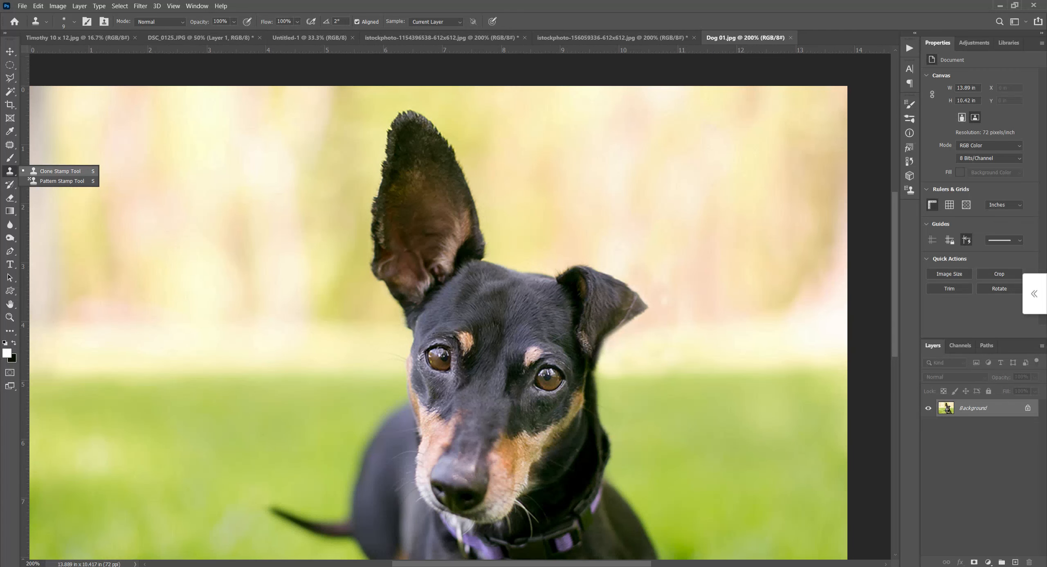
click(42, 171)
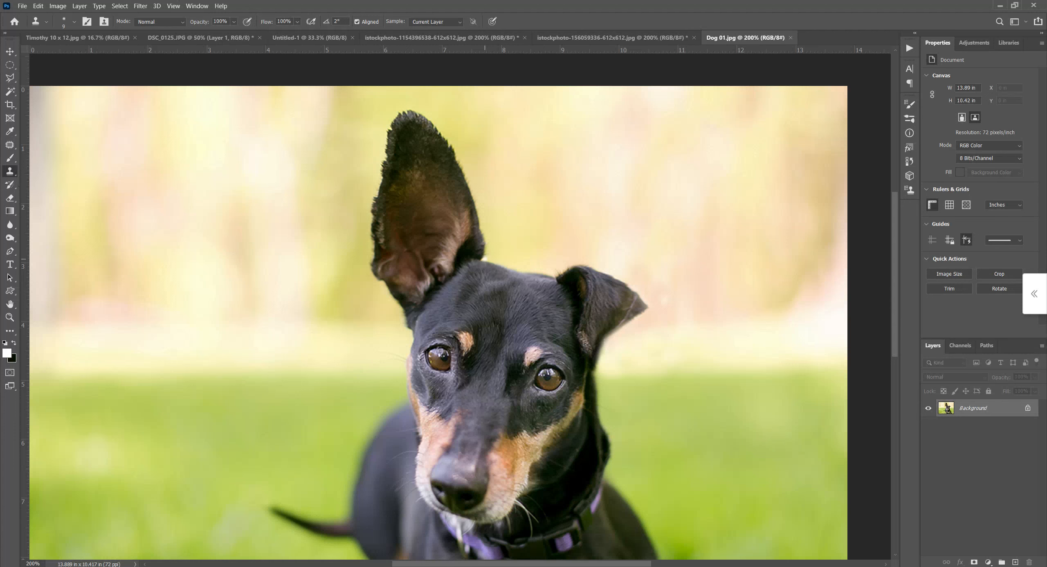
key(bracketright)
click(481, 260)
click(197, 6)
click(210, 138)
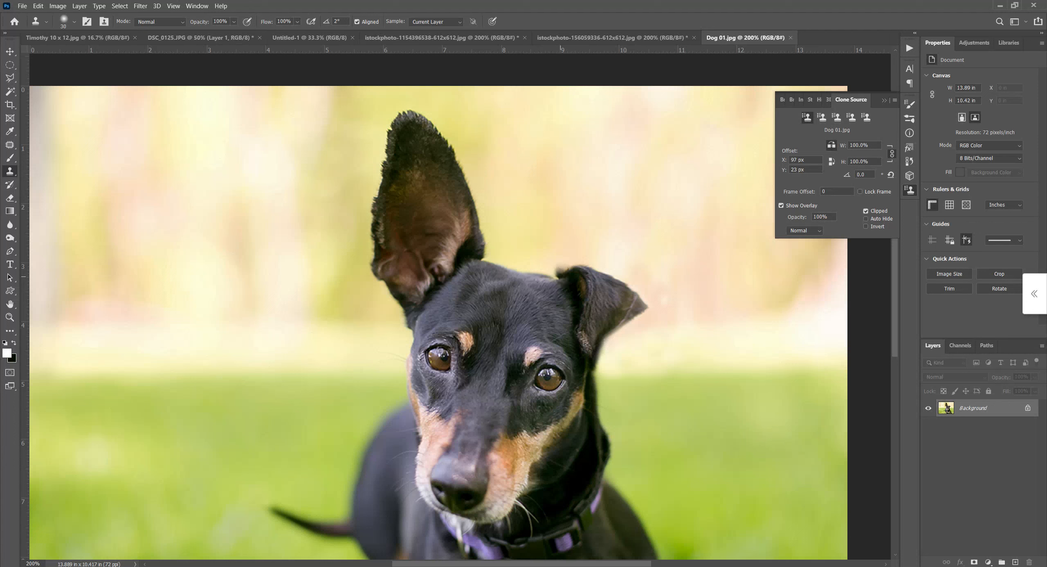
mouse_move(559, 277)
mouse_down()
mouse_move(573, 176)
mouse_move(589, 246)
mouse_move(605, 148)
mouse_move(605, 262)
mouse_move(624, 135)
mouse_move(614, 282)
mouse_move(634, 163)
mouse_move(640, 254)
mouse_move(626, 279)
mouse_move(643, 157)
mouse_move(645, 223)
mouse_move(622, 277)
mouse_move(649, 229)
mouse_move(644, 142)
mouse_move(607, 259)
mouse_move(602, 170)
mouse_move(619, 208)
mouse_move(634, 180)
mouse_move(651, 260)
mouse_move(655, 200)
mouse_move(653, 281)
mouse_move(608, 309)
mouse_move(639, 290)
mouse_move(621, 323)
mouse_move(646, 303)
mouse_move(605, 334)
mouse_move(617, 335)
mouse_move(581, 297)
mouse_move(571, 303)
mouse_move(585, 346)
mouse_move(623, 308)
mouse_move(602, 345)
mouse_move(628, 329)
mouse_up()
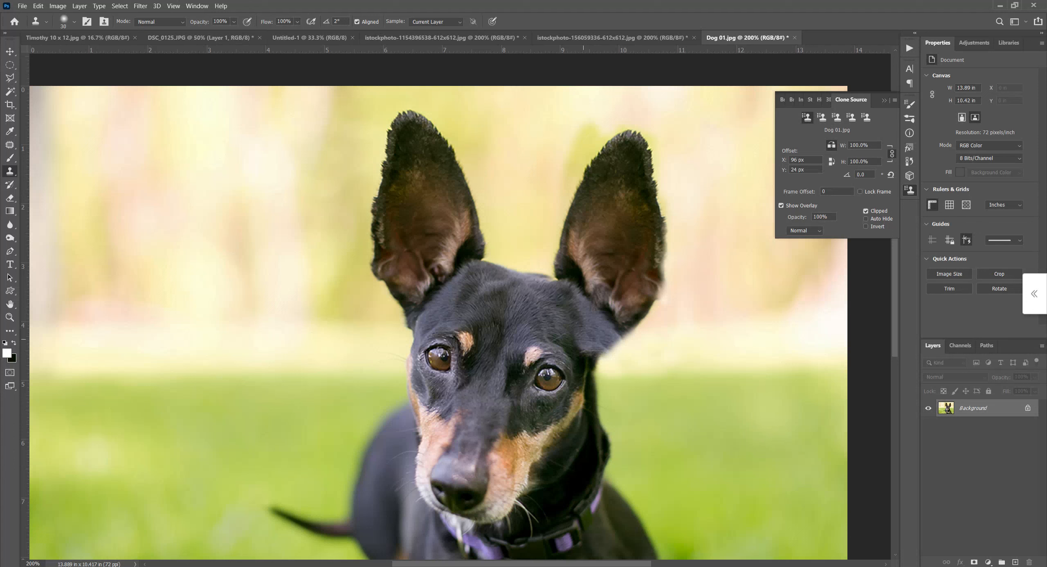
- Retouch the base of the black dog's new ear with the Clone Stamp, sampling the nearby head fur
drag(615, 343, 634, 295)
key(ctrl+minus)
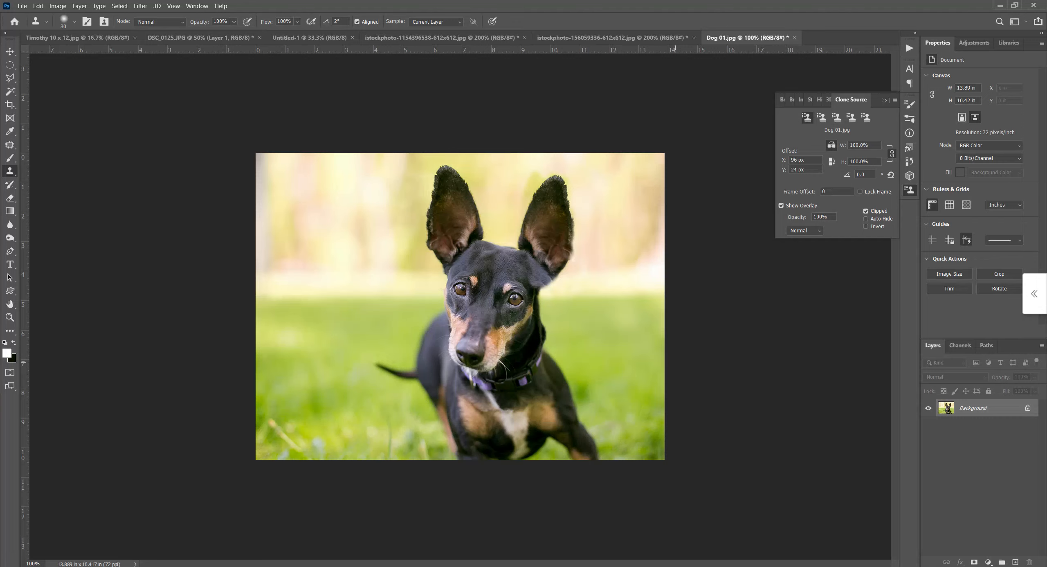
key(ctrl+plus)
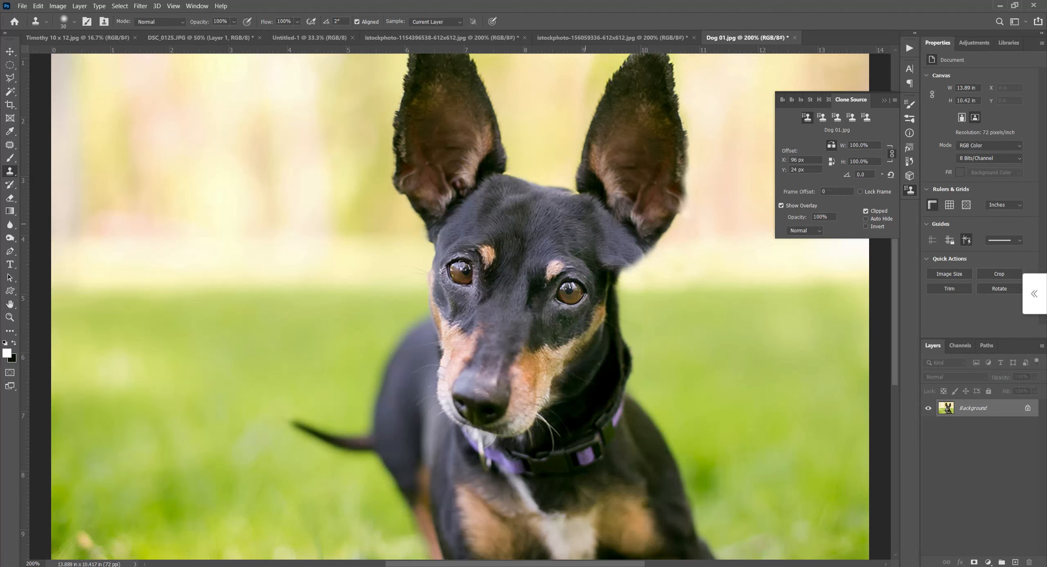
alt+click(584, 224)
mouse_move(597, 240)
mouse_down()
mouse_move(607, 257)
mouse_move(614, 252)
mouse_up()
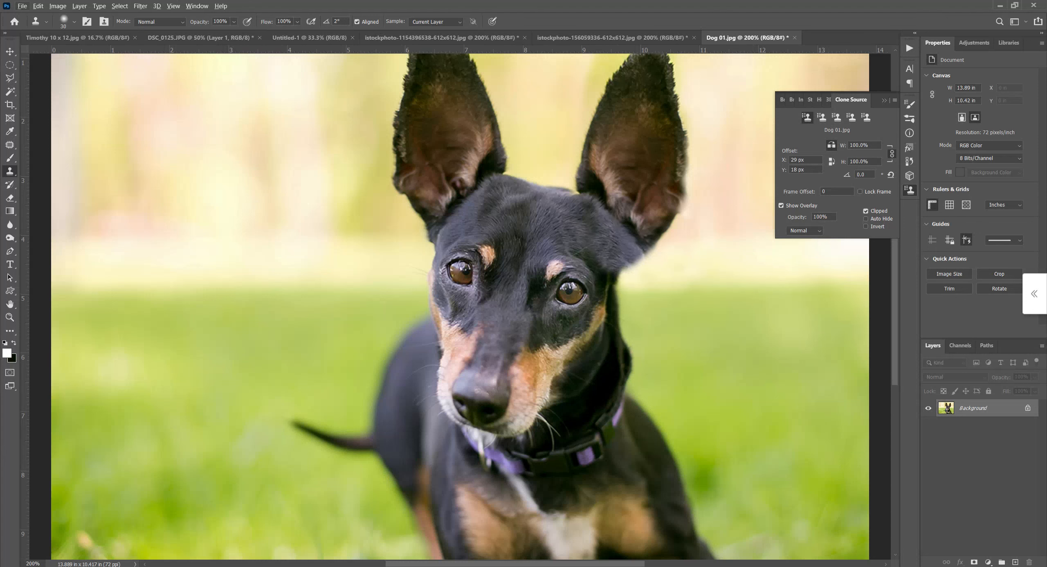
key(ctrl+minus)
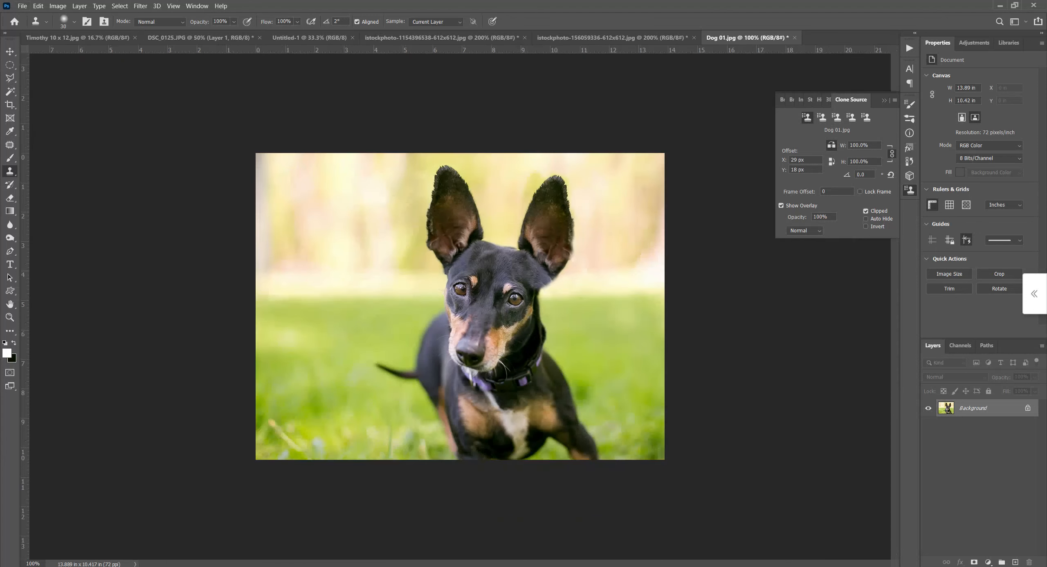